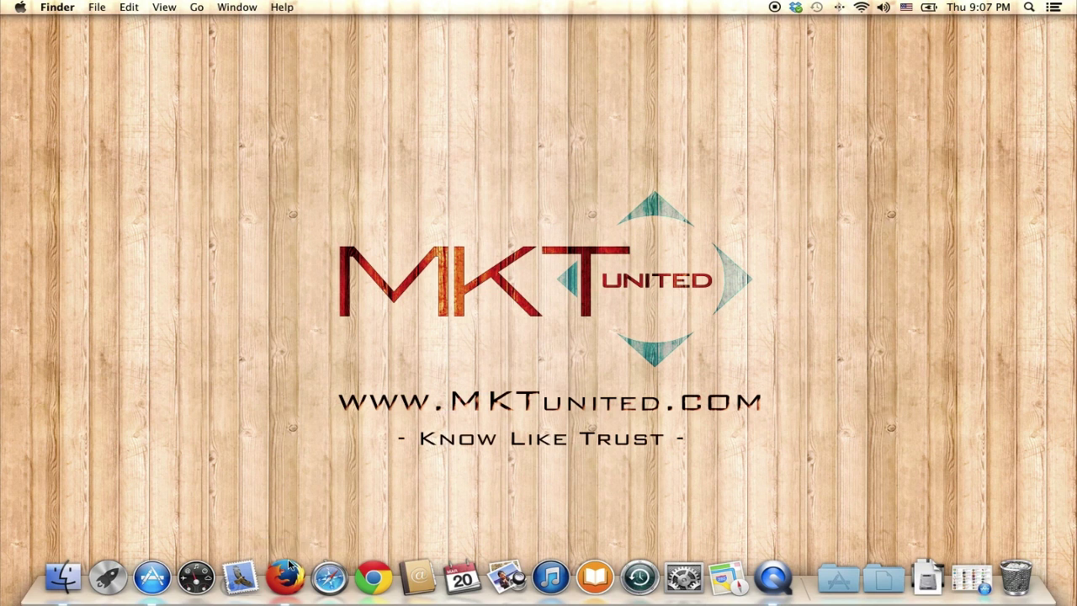
# - Bring Firefox forward and go to box.com to reach the Box customer login page
pyautogui.click(278, 574)
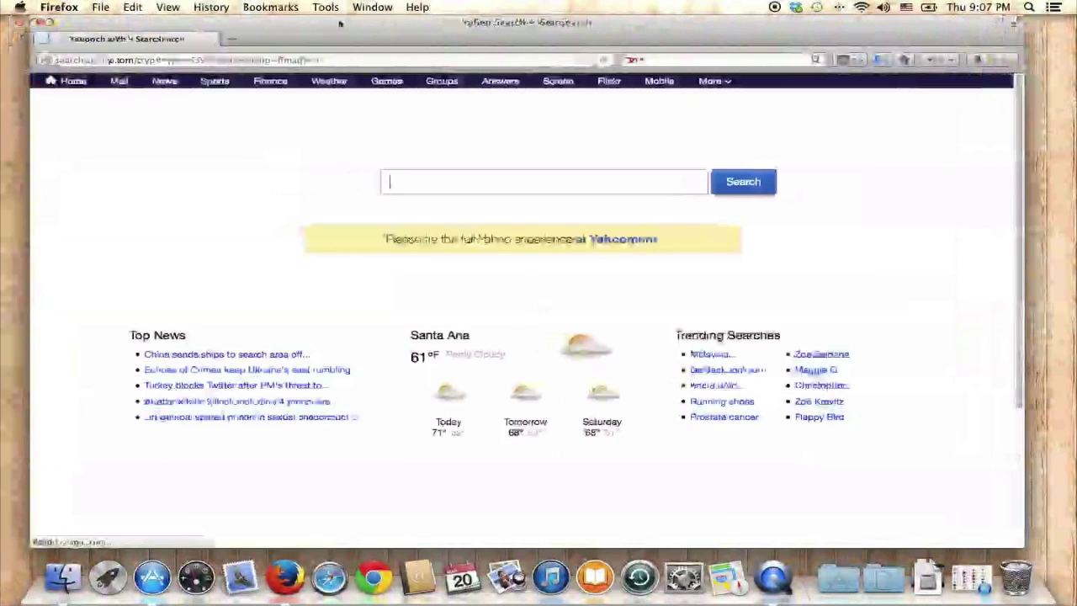
pyautogui.click(463, 60)
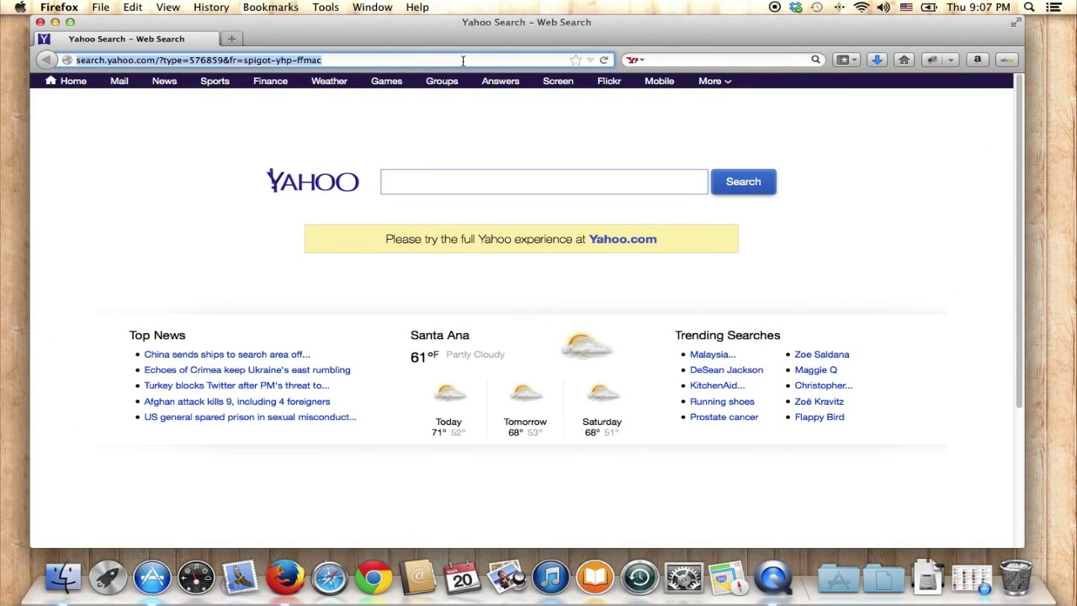
pyautogui.write('box.com')
pyautogui.press('Return')
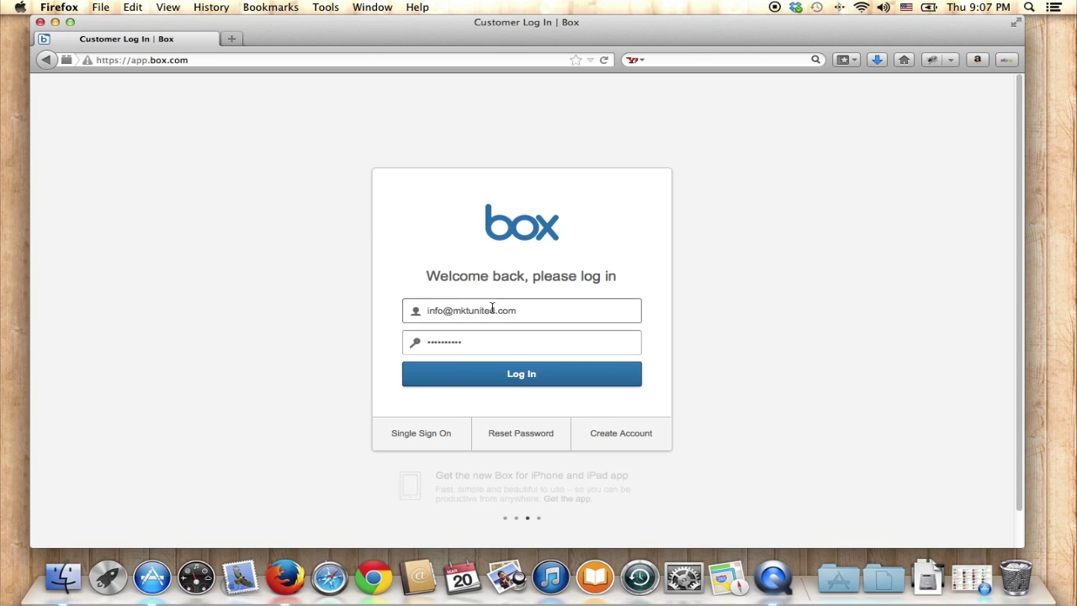
# - Log in to Box using the already filled-in account e-mail and password
pyautogui.click(465, 311)
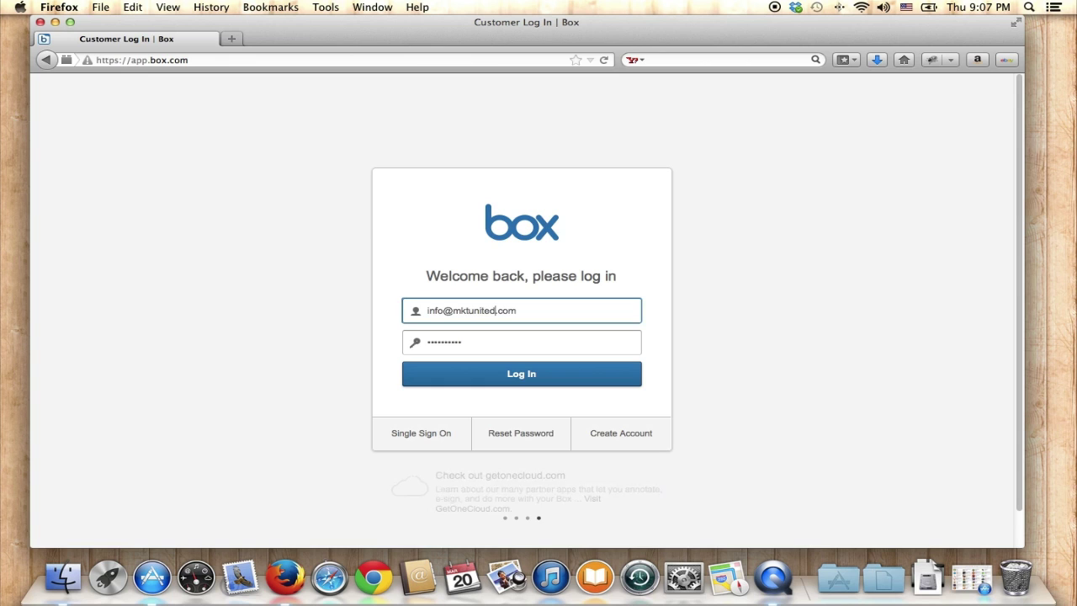
pyautogui.press('Tab')
pyautogui.click(521, 385)
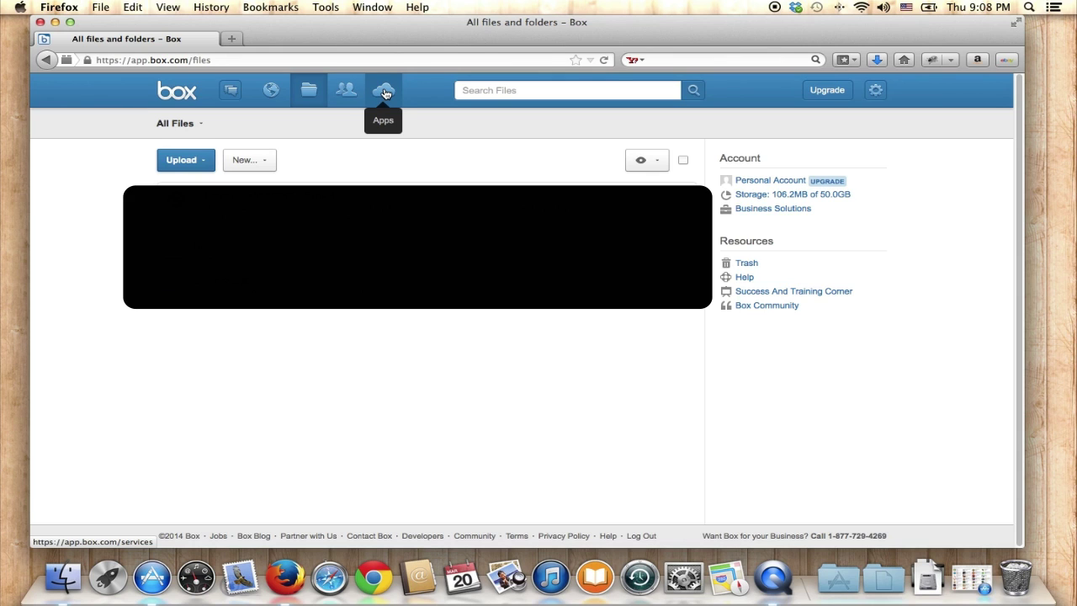
# - Filter the Box apps directory to the Mac platform and open Box Sync for Mac
pyautogui.click(385, 92)
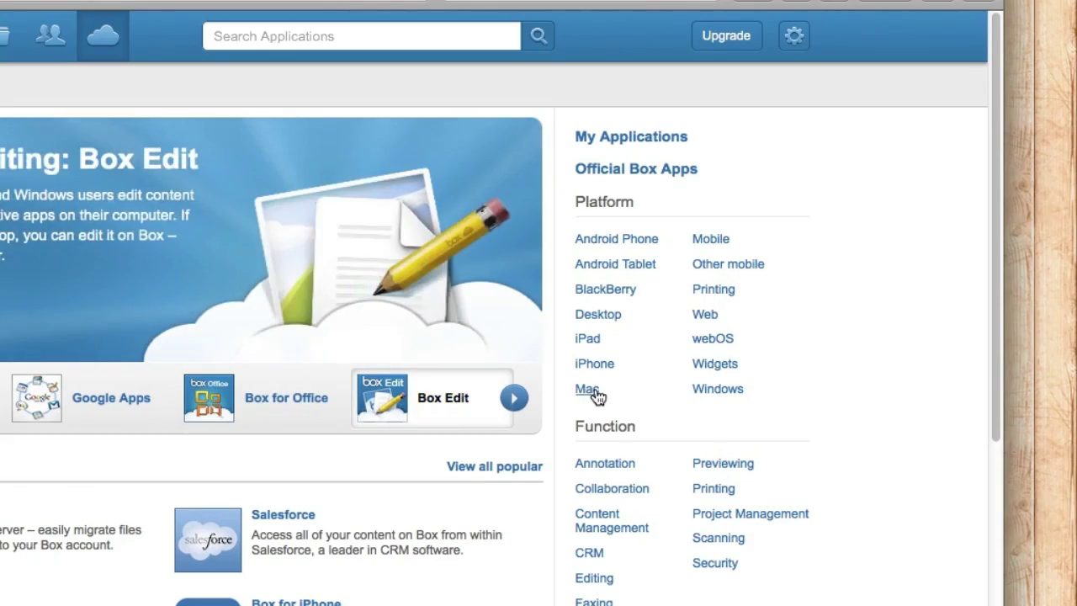
pyautogui.click(598, 397)
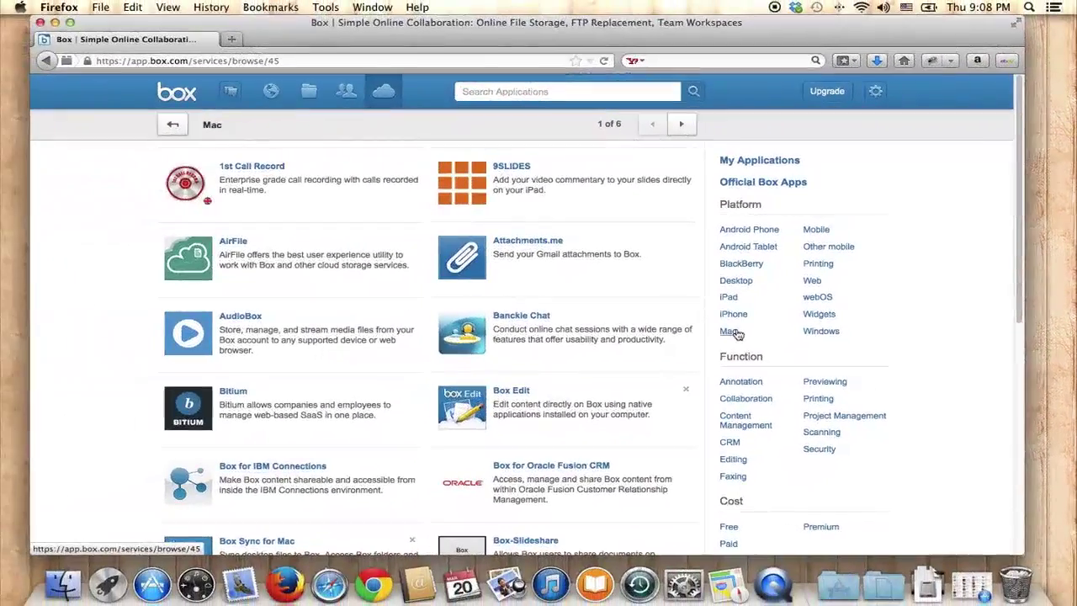
pyautogui.scroll(-3, 277, 272)
pyautogui.scroll(-2, 275, 272)
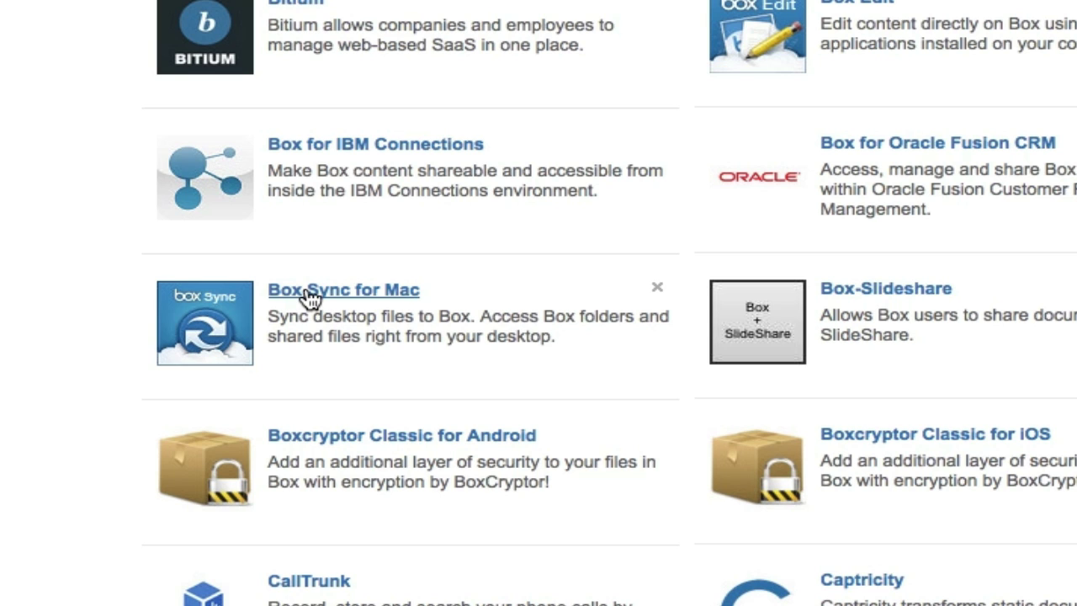
pyautogui.click(312, 297)
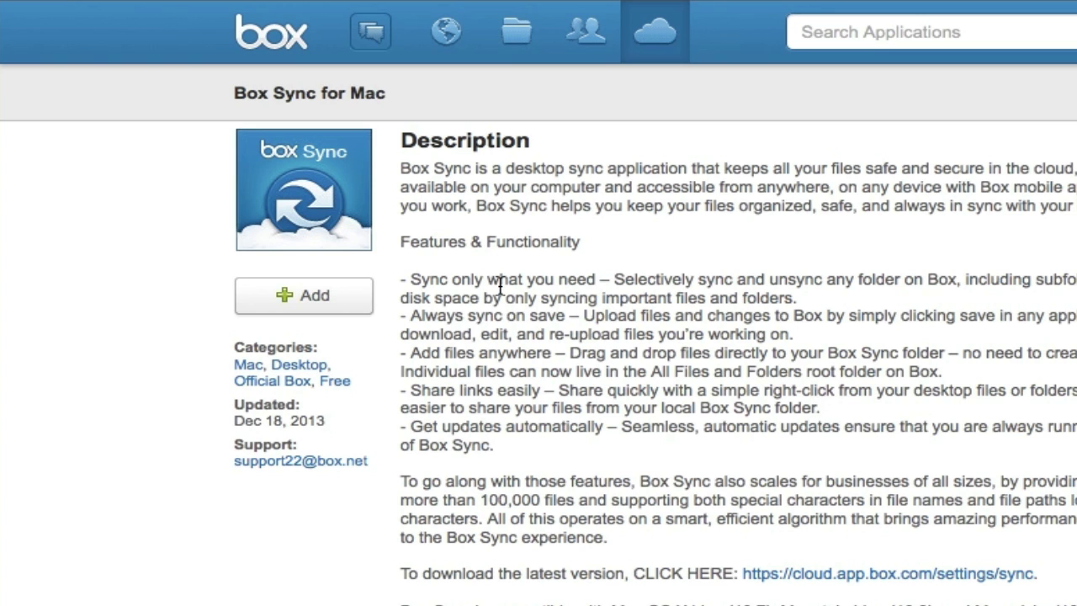
# - Add Box Sync for Mac to the account, accepting the third-party download warning
pyautogui.click(303, 300)
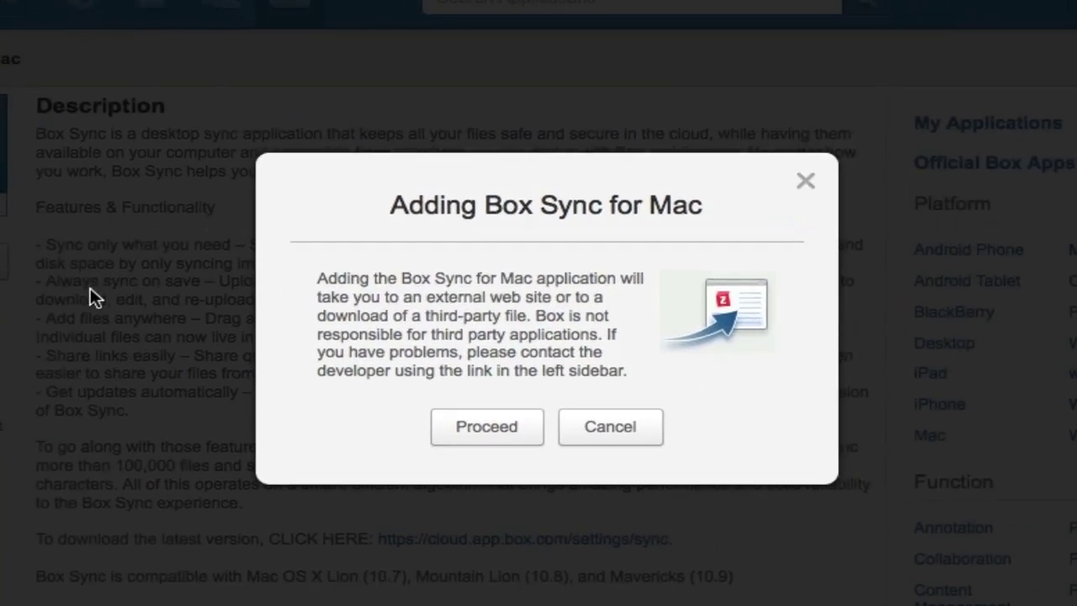
pyautogui.click(468, 429)
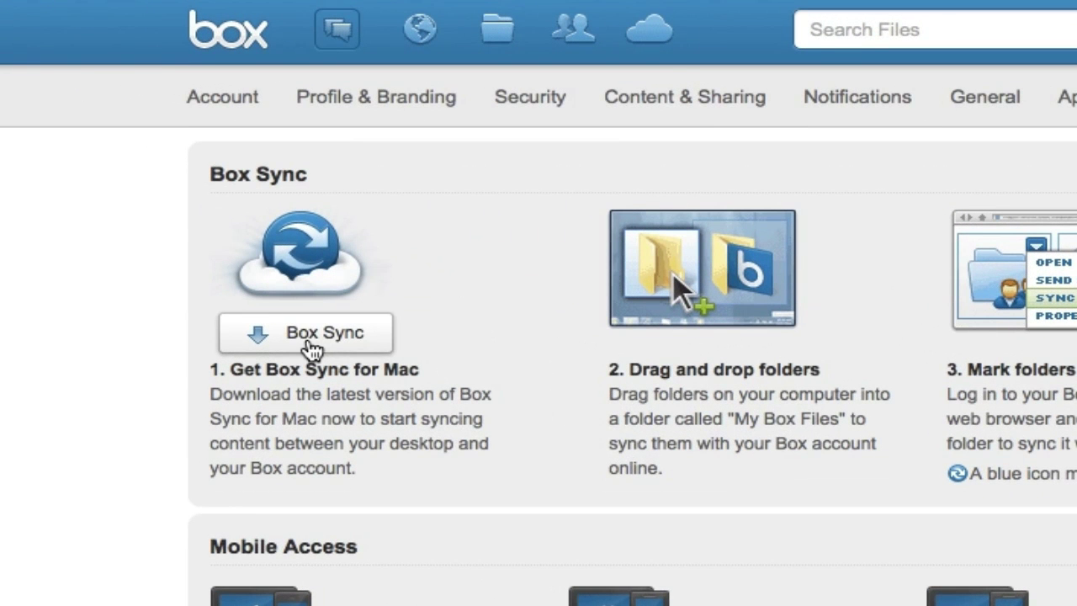
# - Download Box Sync for Mac, saving Box Sync Installer.dmg (11.3 MB)
pyautogui.click(309, 345)
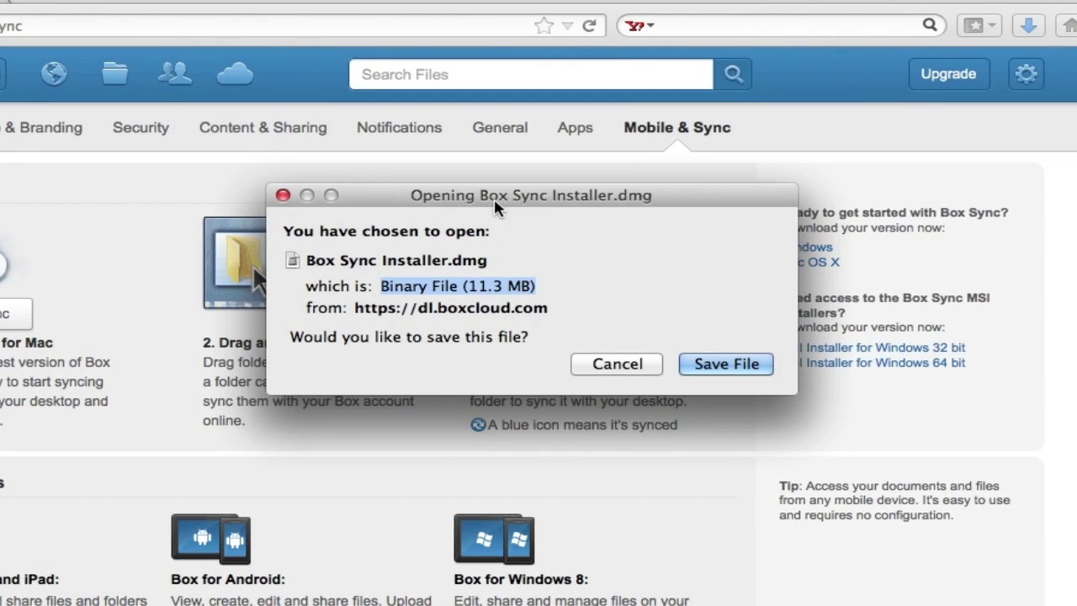
pyautogui.moveTo(396, 197); pyautogui.dragTo(237, 226)
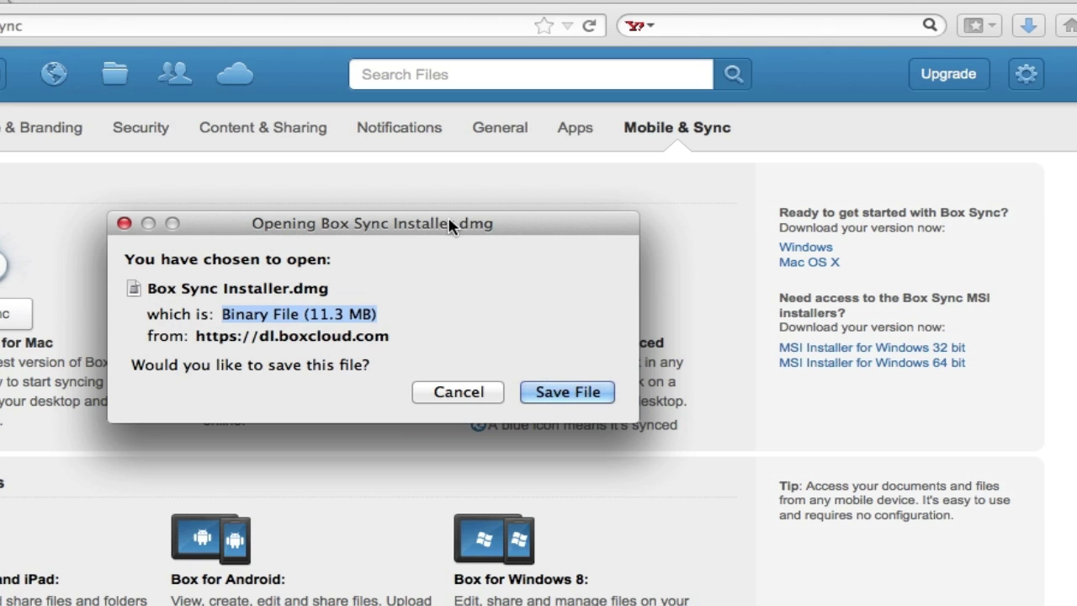
pyautogui.click(569, 401)
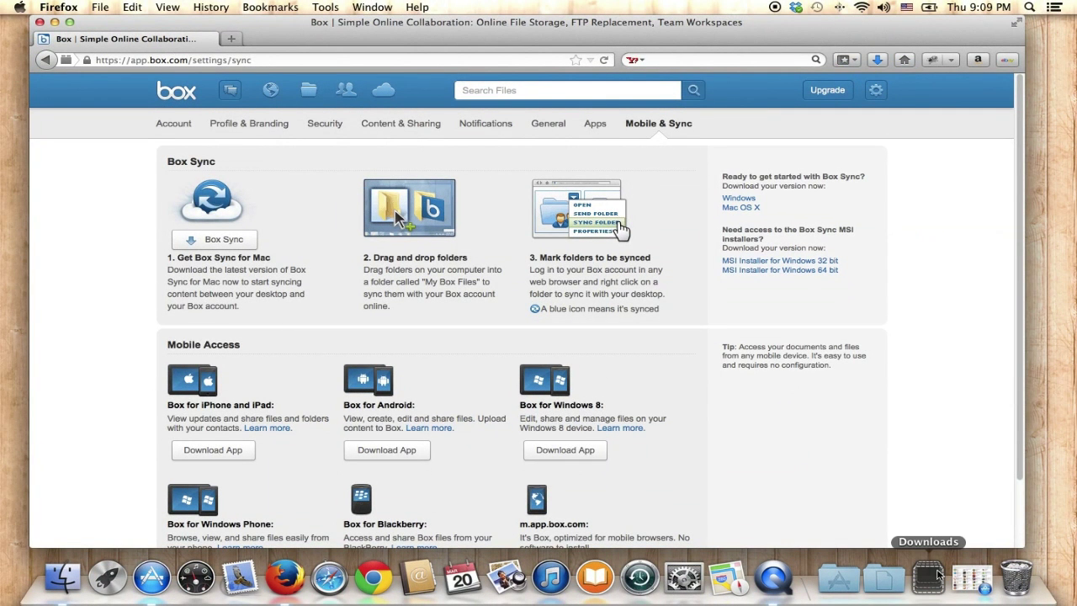
# - Open Box Sync Installer.dmg from the Downloads folder in a Finder window
pyautogui.click(928, 578)
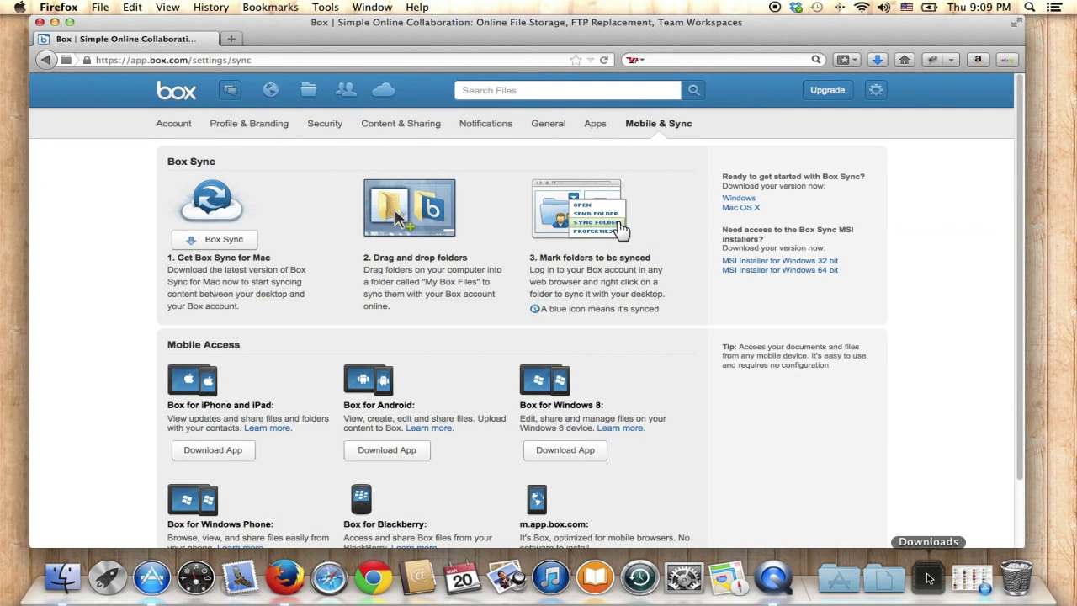
pyautogui.click(960, 241)
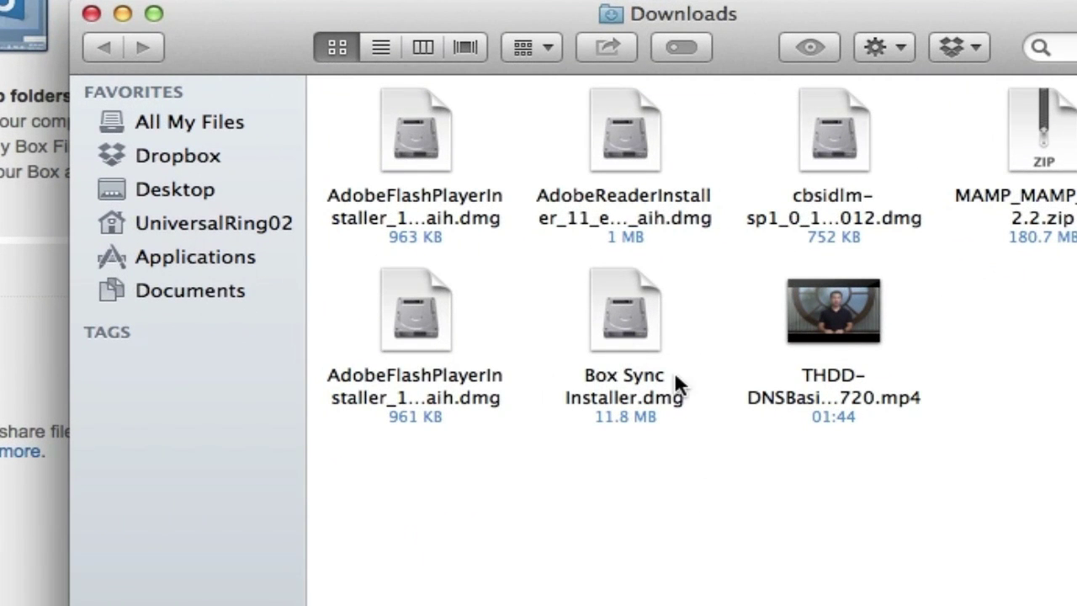
pyautogui.click(621, 313)
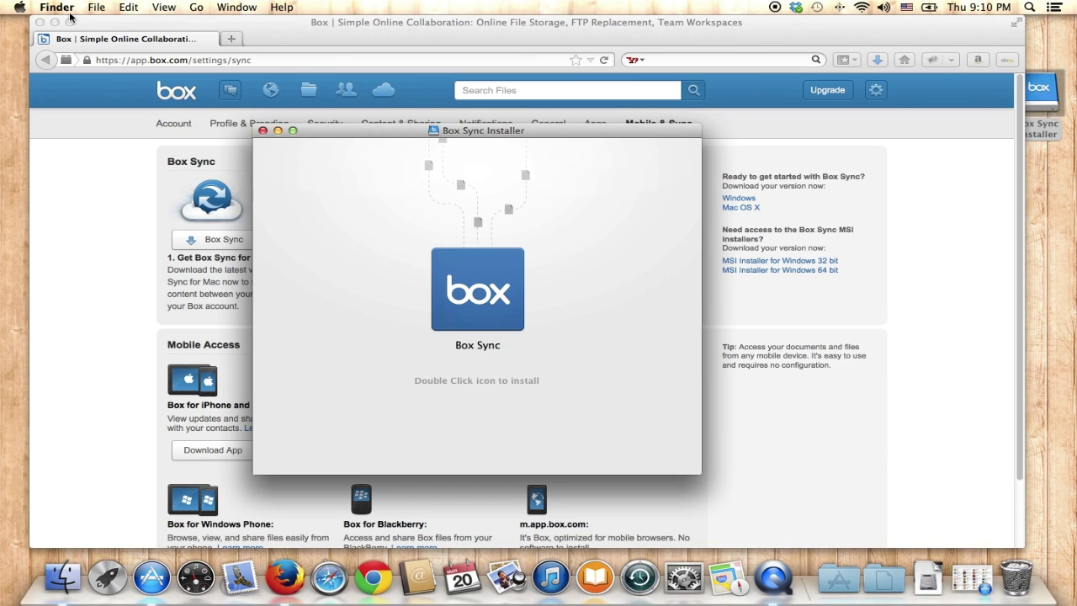
# - Minimize Firefox, reposition the installer window and launch Box Sync from the disk image
pyautogui.click(55, 22)
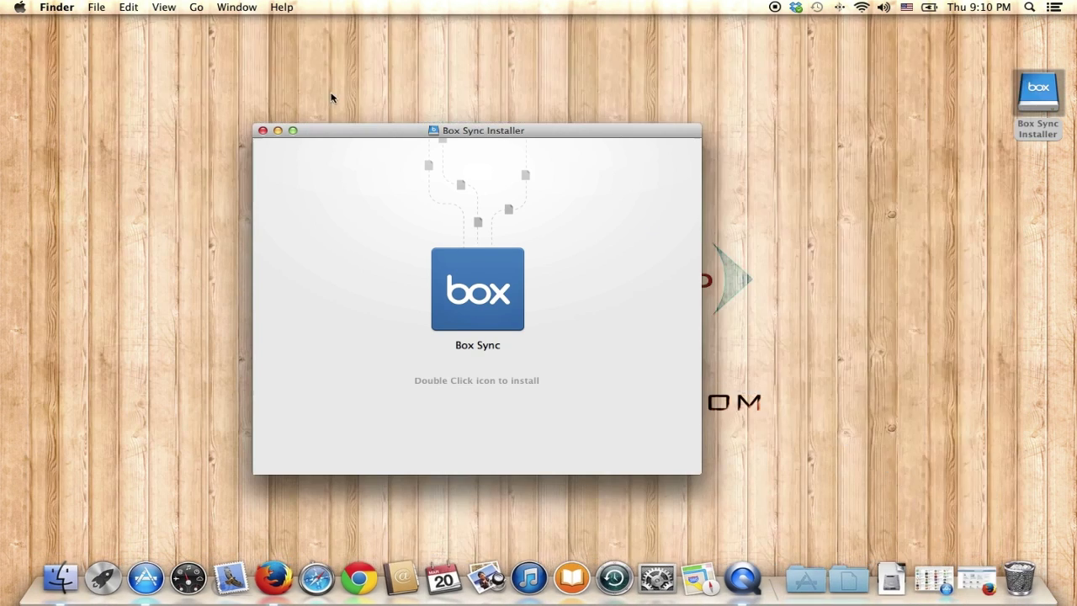
pyautogui.moveTo(510, 131); pyautogui.dragTo(279, 115)
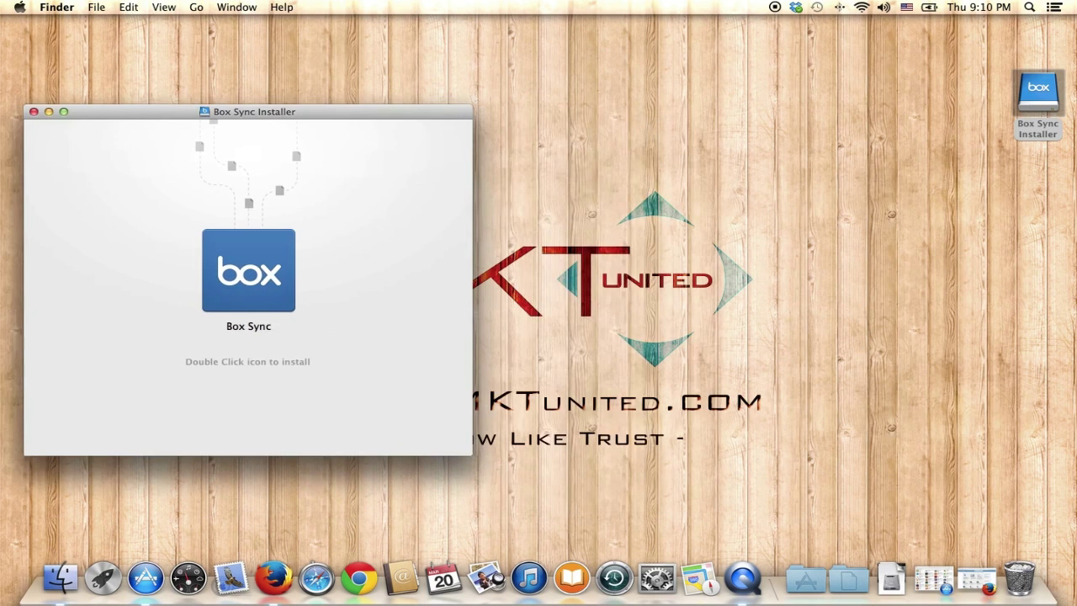
pyautogui.moveTo(1040, 90); pyautogui.dragTo(932, 98)
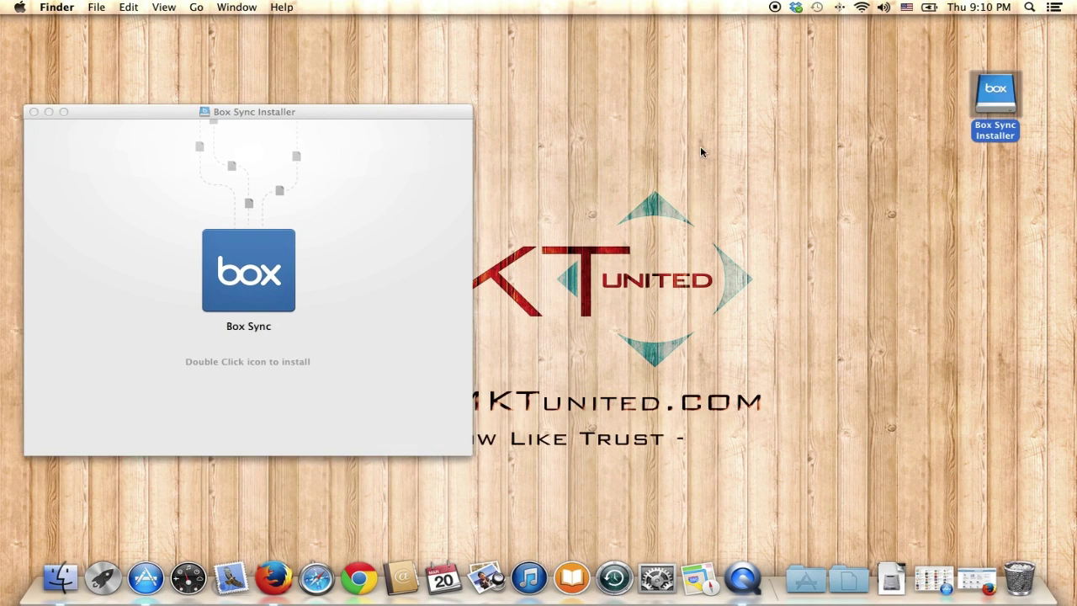
pyautogui.moveTo(388, 111); pyautogui.dragTo(647, 104)
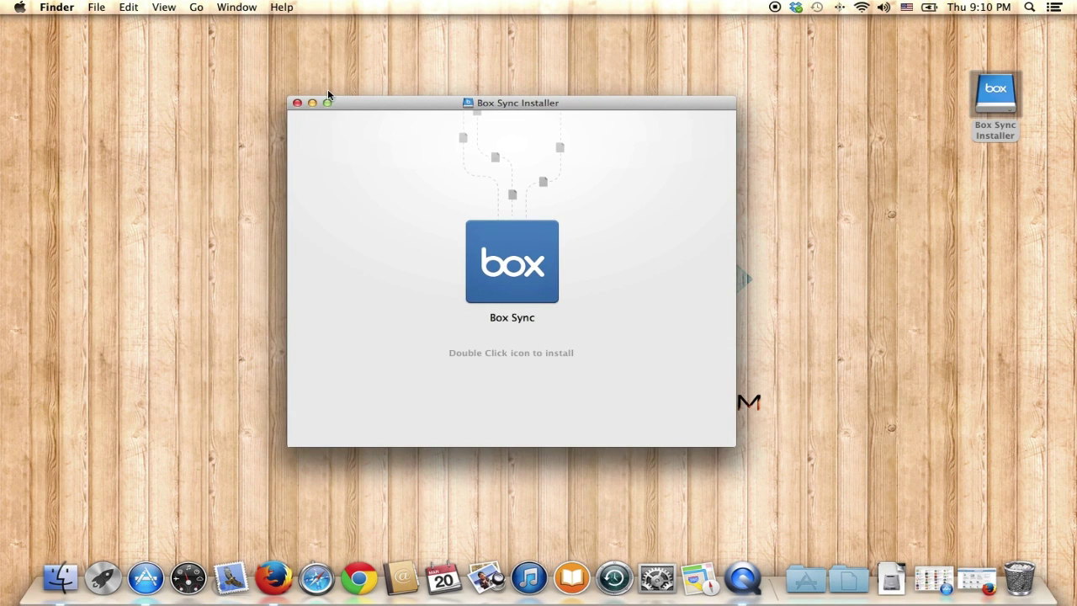
pyautogui.click(530, 264)
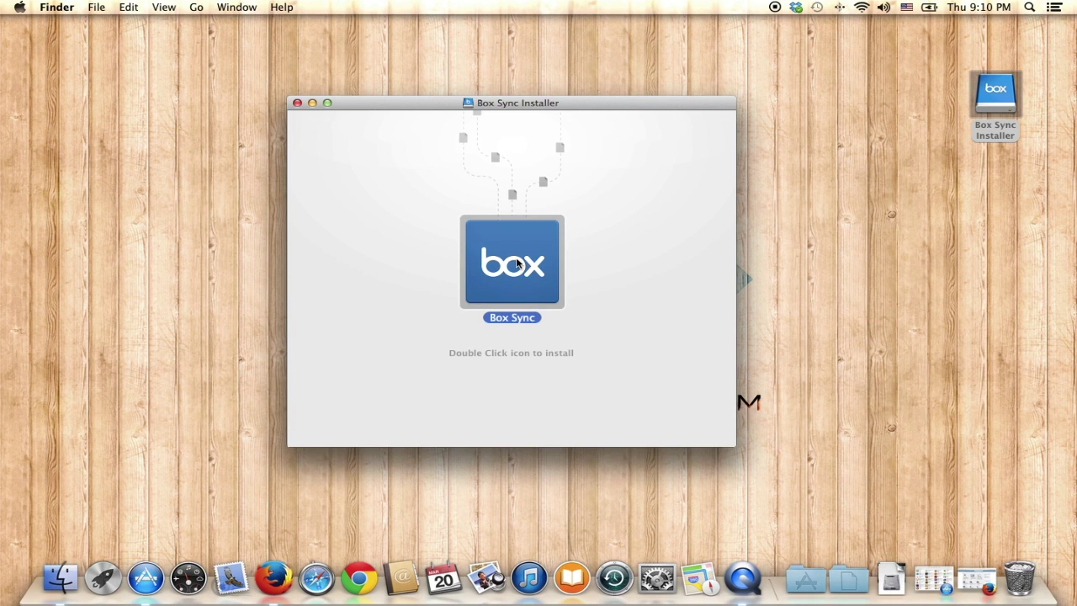
pyautogui.doubleClick(517, 263)
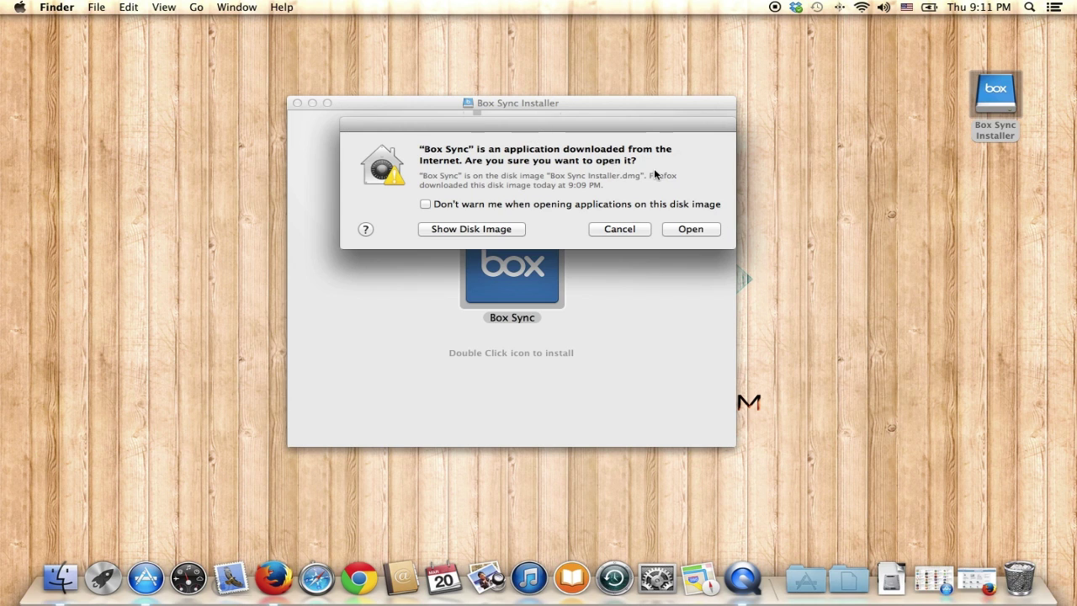
# - Allow the downloaded Box Sync app to open and authorize it with the administrator password
pyautogui.click(688, 230)
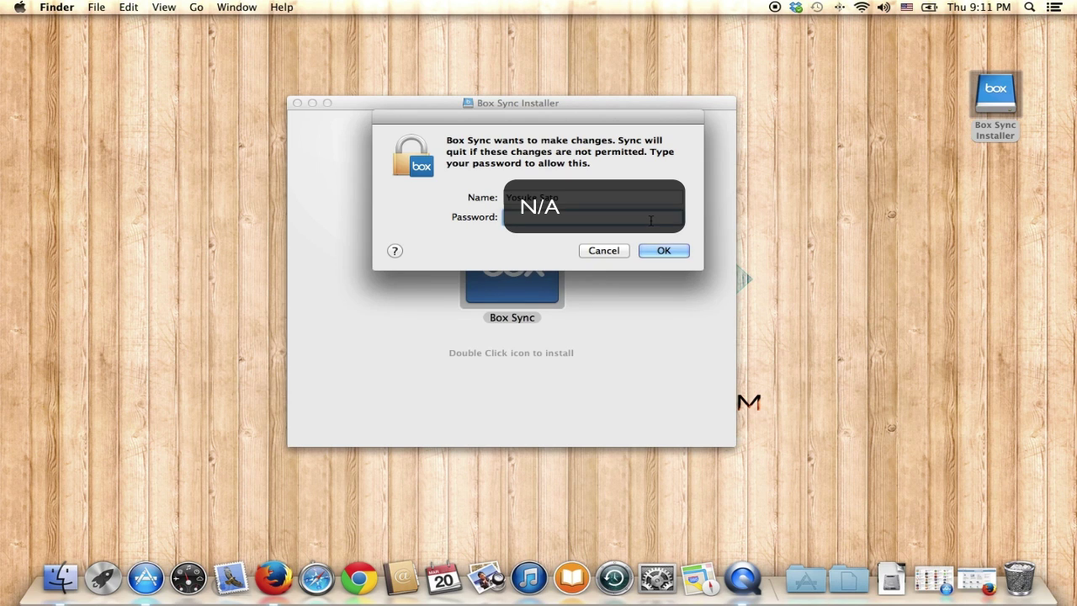
pyautogui.write('••••••••')
pyautogui.press('BackSpace')
pyautogui.press('BackSpace')
pyautogui.press('BackSpace')
pyautogui.press('BackSpace')
pyautogui.press('BackSpace')
pyautogui.press('BackSpace')
pyautogui.write('••••')
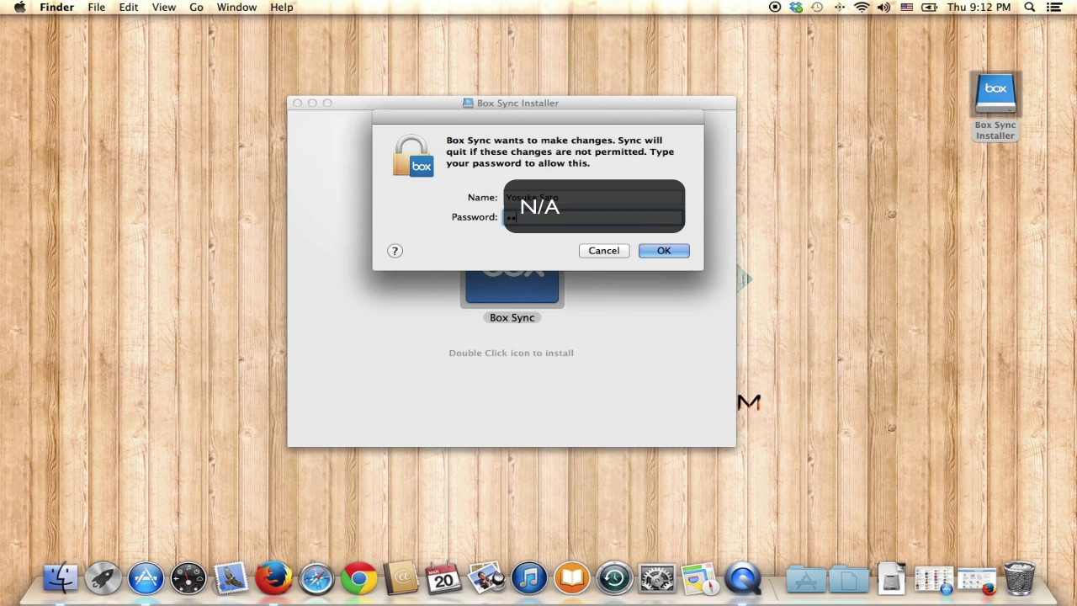
pyautogui.write('••••')
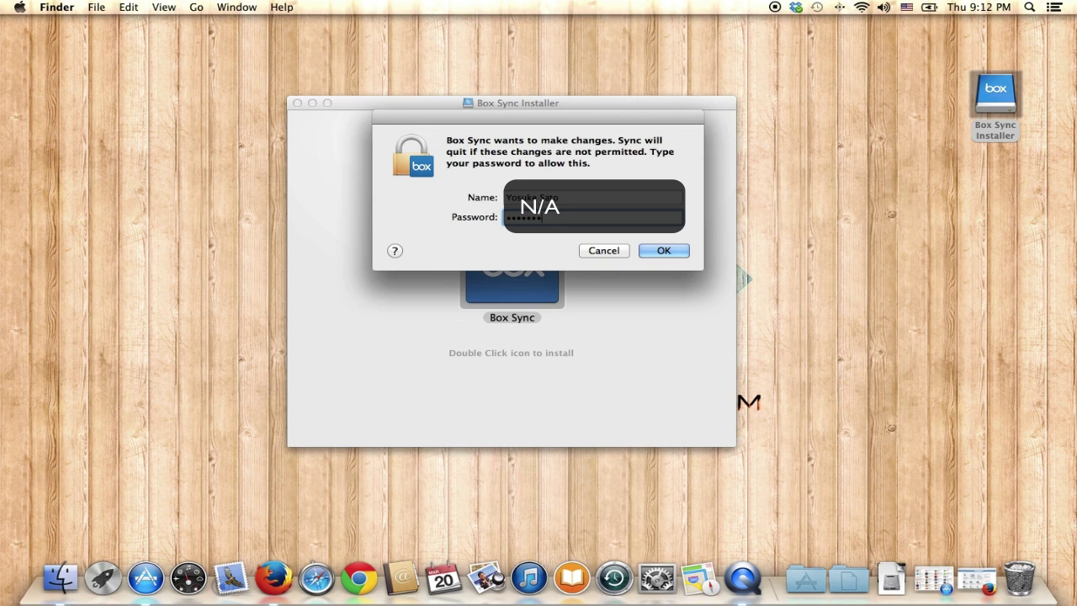
pyautogui.click(663, 250)
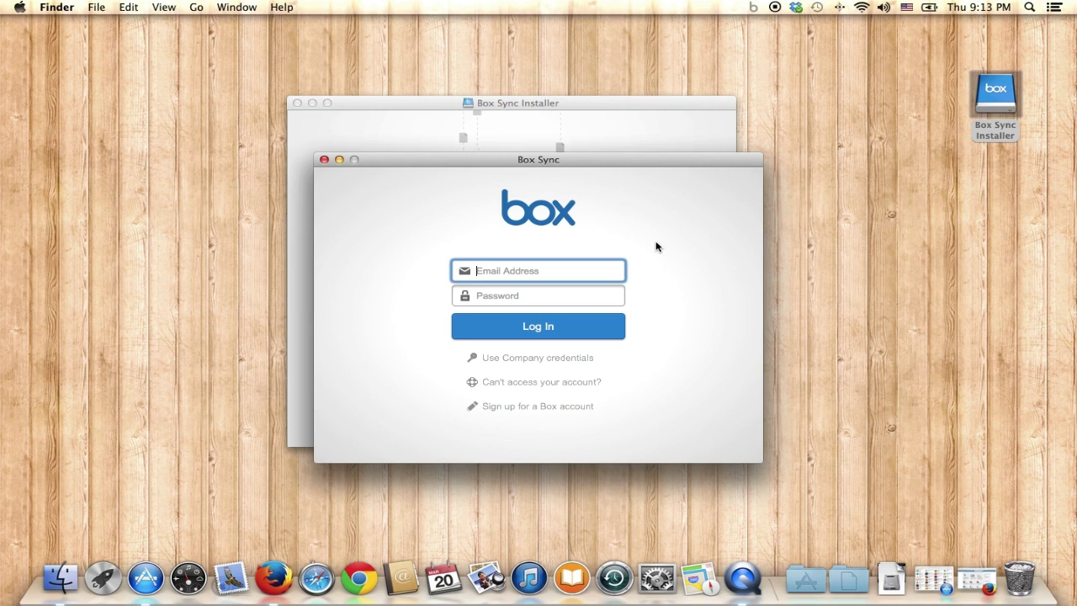
# - Sign in to Box Sync with the account e-mail and the pasted account password
pyautogui.click(544, 298)
pyautogui.press('super+v')
pyautogui.click(529, 329)
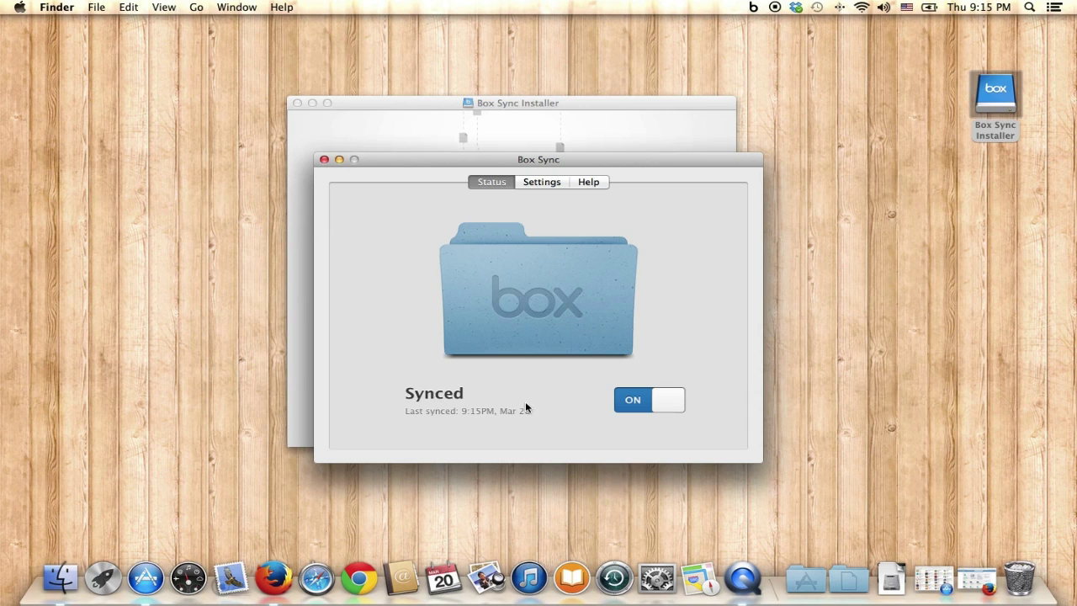
# - Switch Box Sync to its Settings tab to view the account and local folder location
pyautogui.click(537, 184)
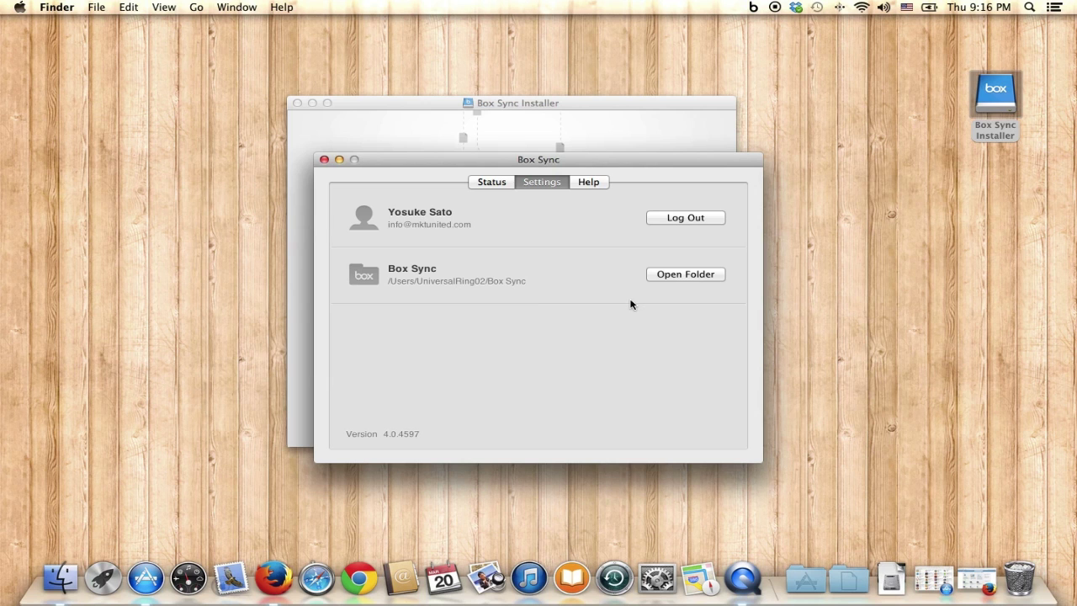
# - Open the empty Box Sync folder from settings, arrange the windows, and switch Finder to column view
pyautogui.click(685, 275)
pyautogui.moveTo(406, 162); pyautogui.dragTo(745, 282)
pyautogui.click(359, 70)
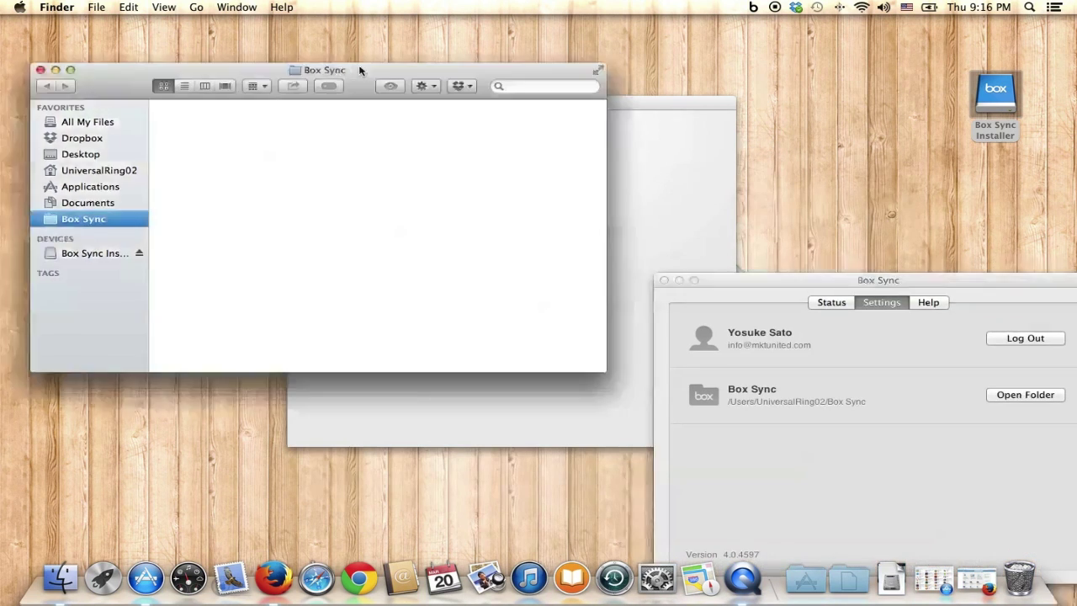
pyautogui.moveTo(359, 70); pyautogui.dragTo(367, 70)
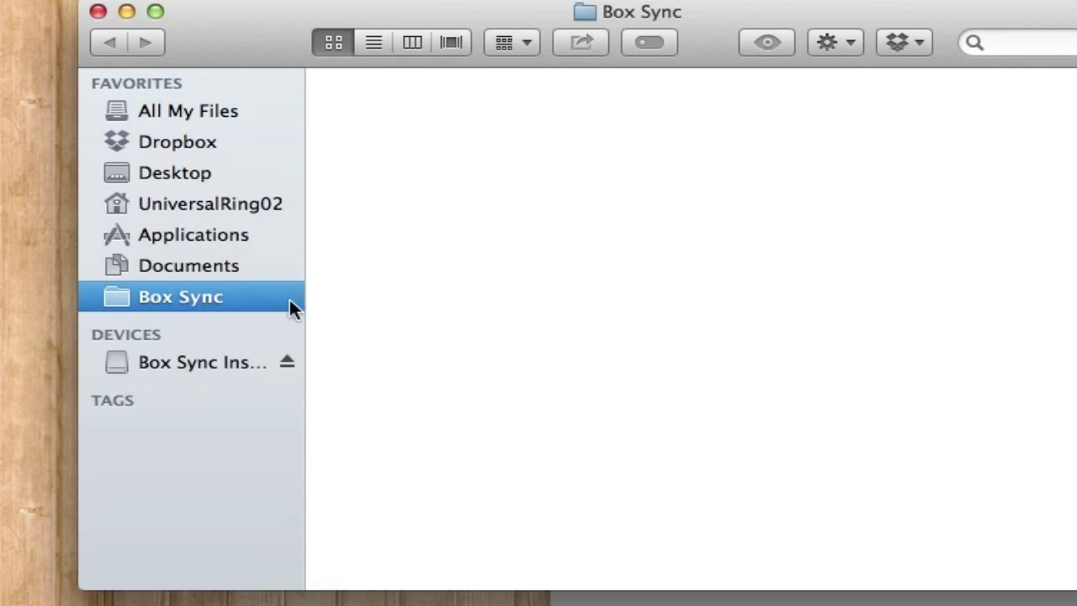
pyautogui.click(413, 44)
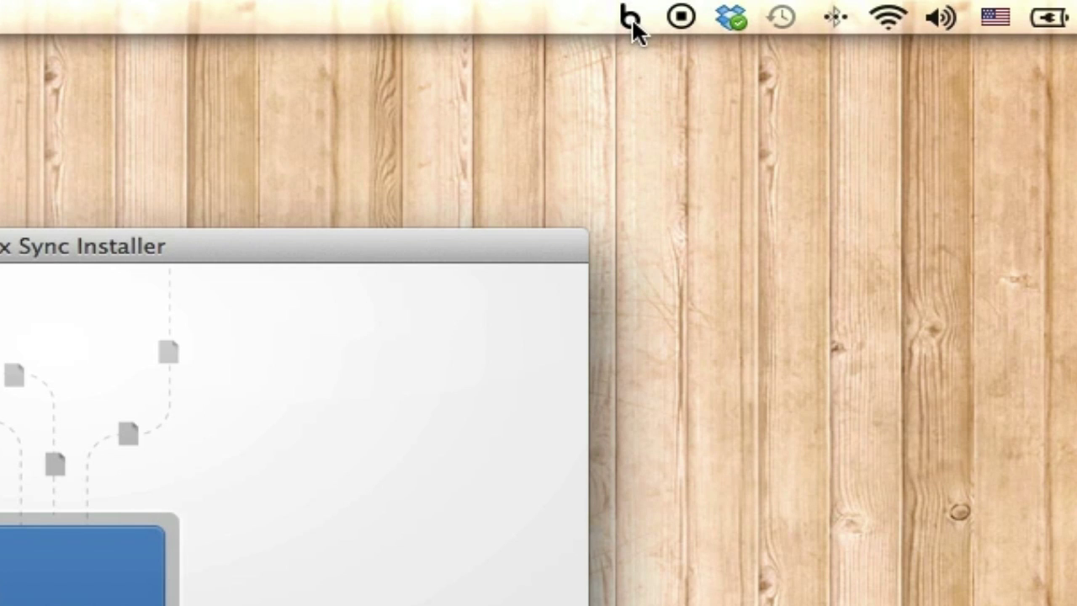
# - From the Box menu-bar icon, open and close the Box Sync folder, then open the Box web site
pyautogui.click(631, 18)
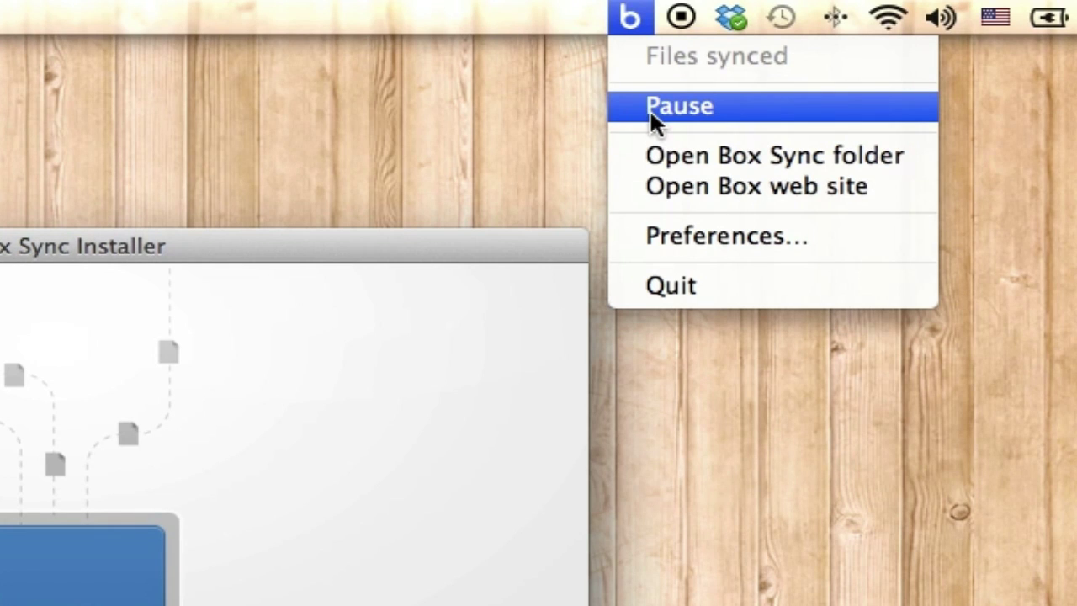
pyautogui.click(674, 155)
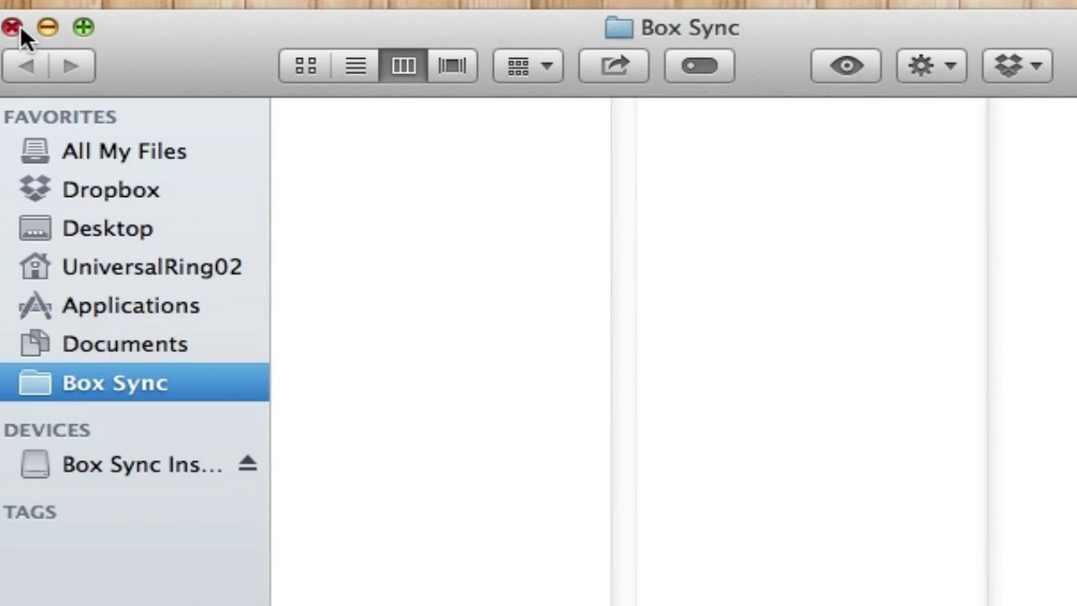
pyautogui.click(19, 34)
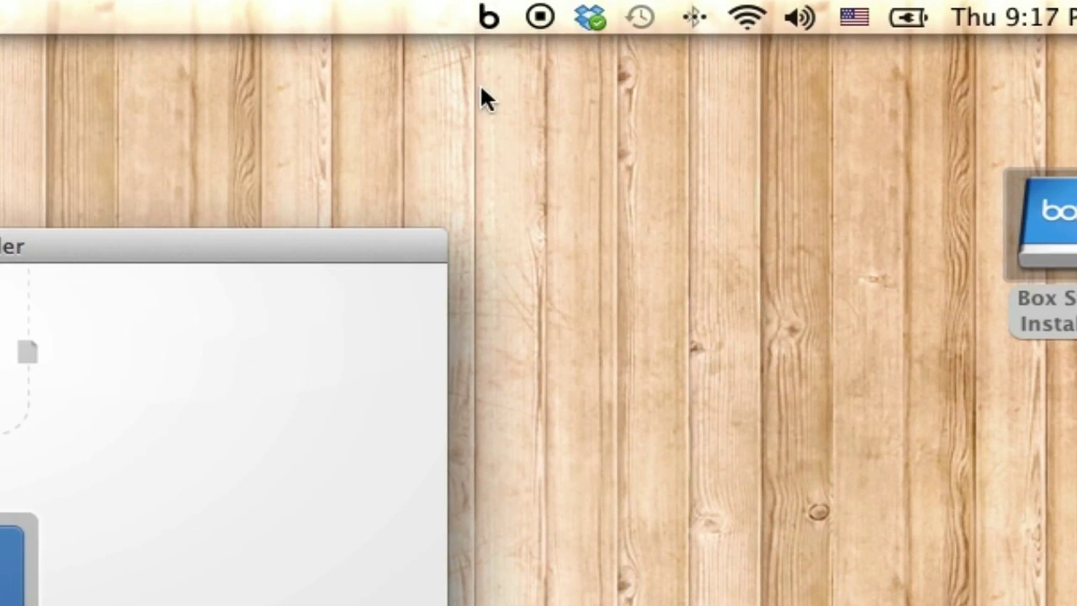
pyautogui.click(486, 15)
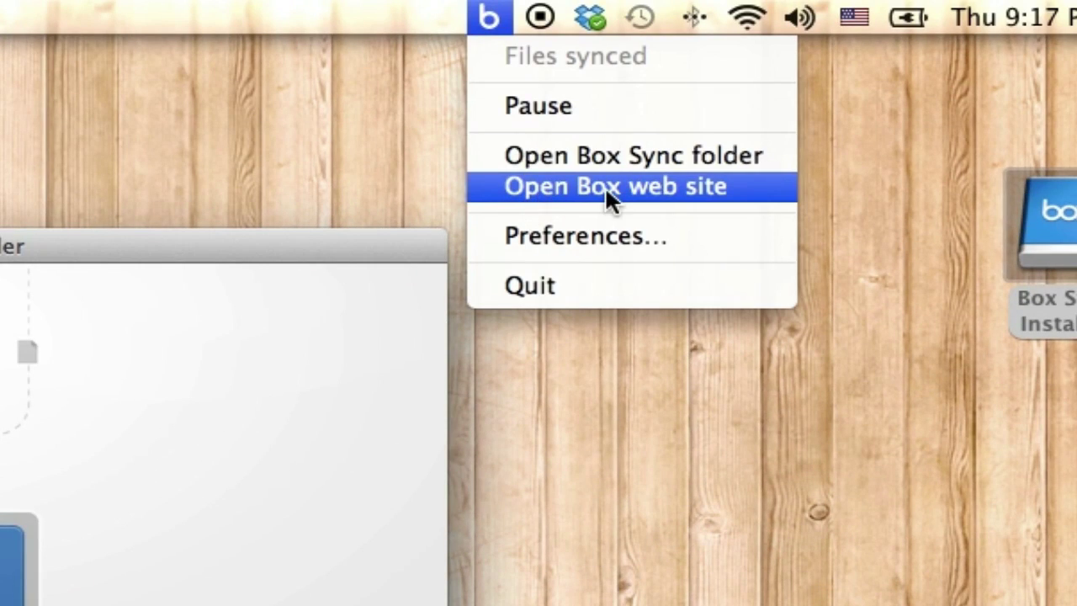
pyautogui.click(662, 186)
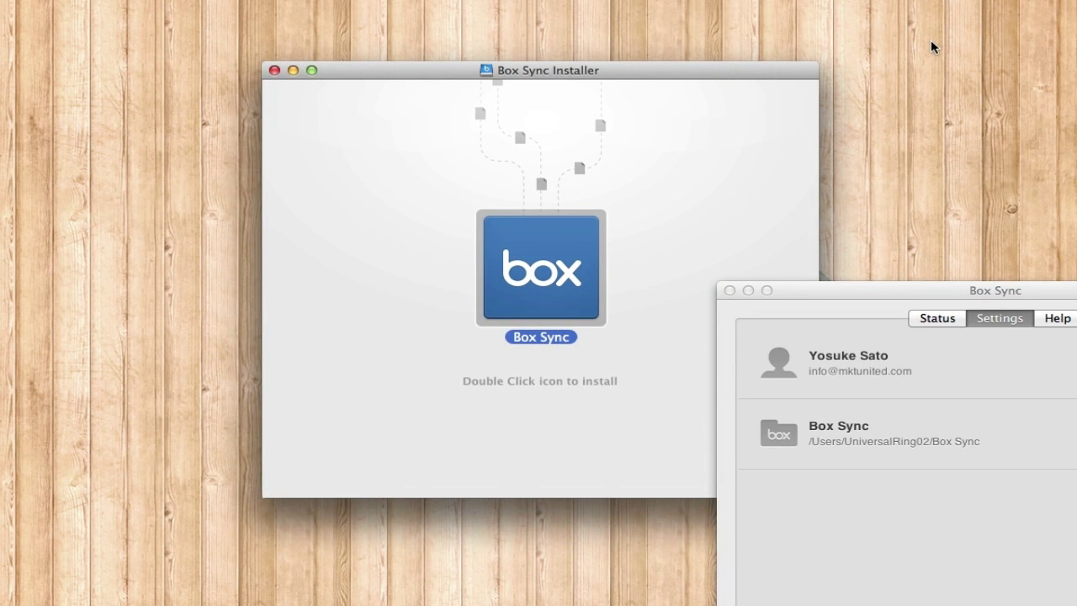